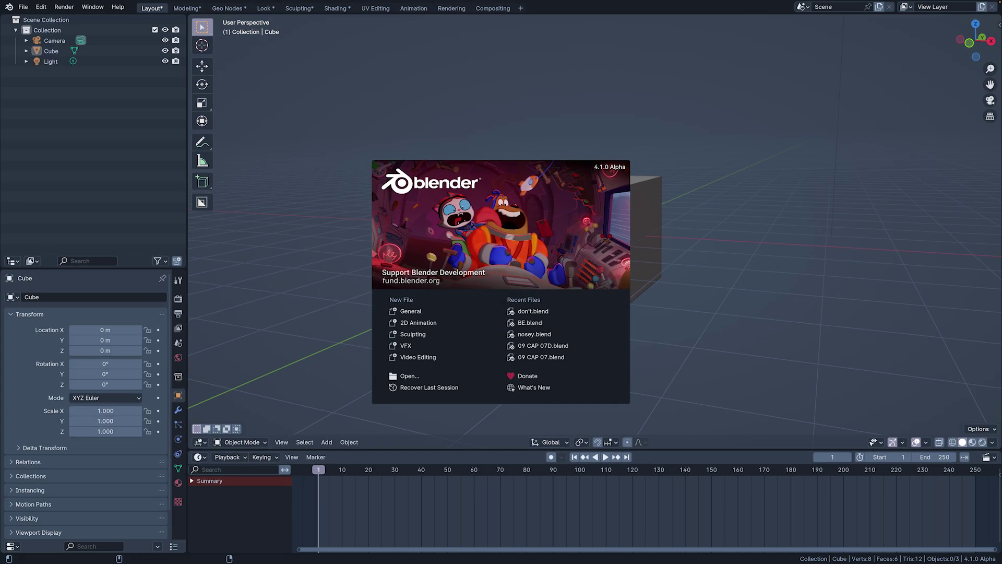
Add a Geometry Nodes modifier with a new node tree to the cube and turn the timeline area into a Geometry Node Editor
{"action": "left_click", "coordinate": [551, 240]}
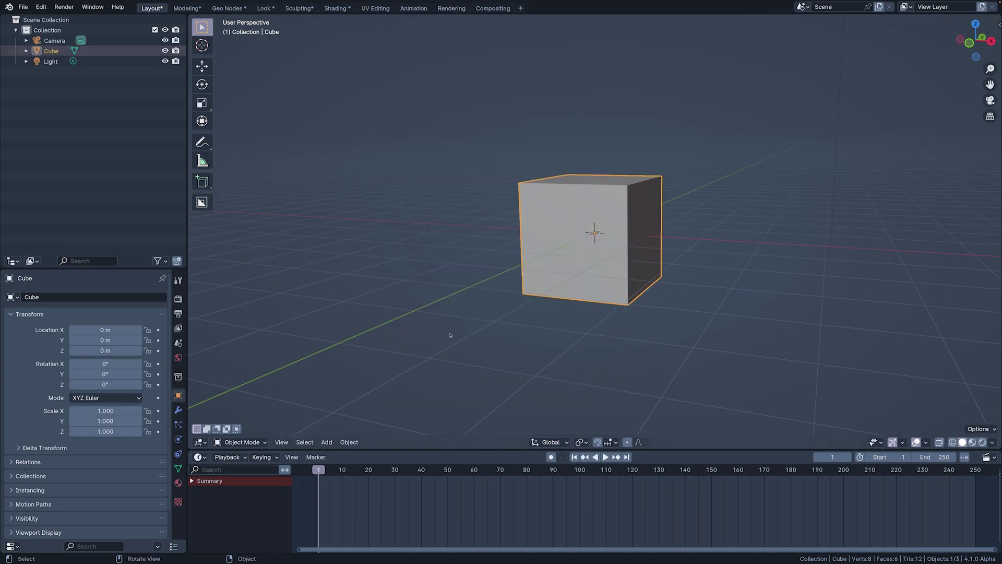
{"action": "left_click", "coordinate": [178, 409]}
{"action": "left_click", "coordinate": [90, 297]}
{"action": "left_click", "coordinate": [84, 295]}
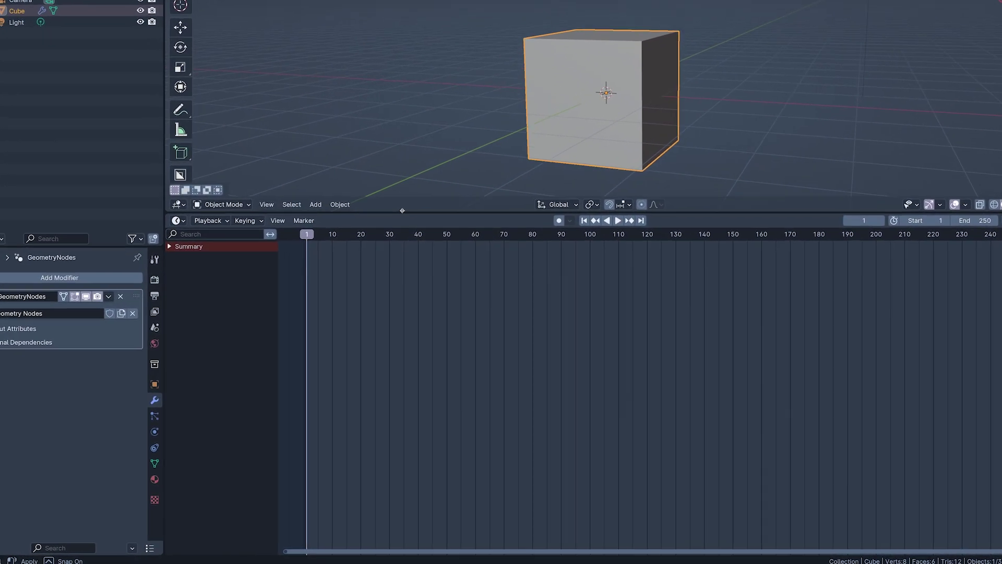
{"action": "left_click", "coordinate": [120, 154]}
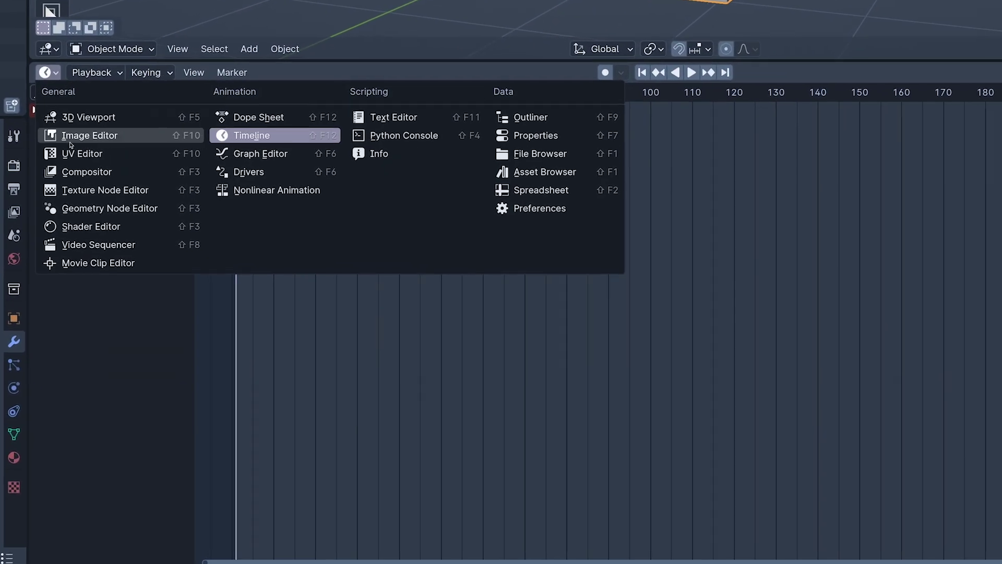
{"action": "left_click", "coordinate": [172, 260]}
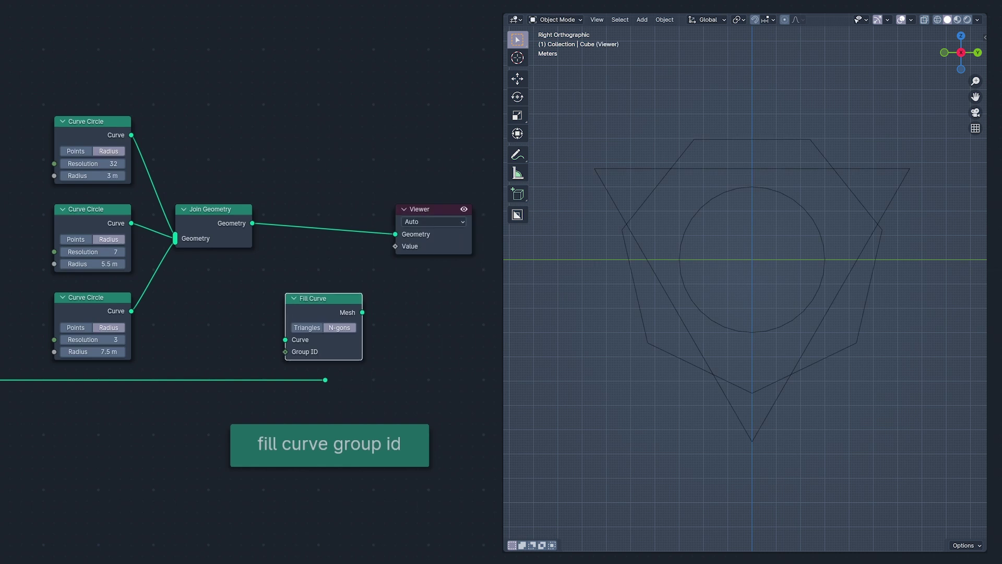
Insert the Fill Curve node between Join Geometry and Viewer, and link the Index node to its Group ID
{"action": "mouse_move", "coordinate": [364, 225]}
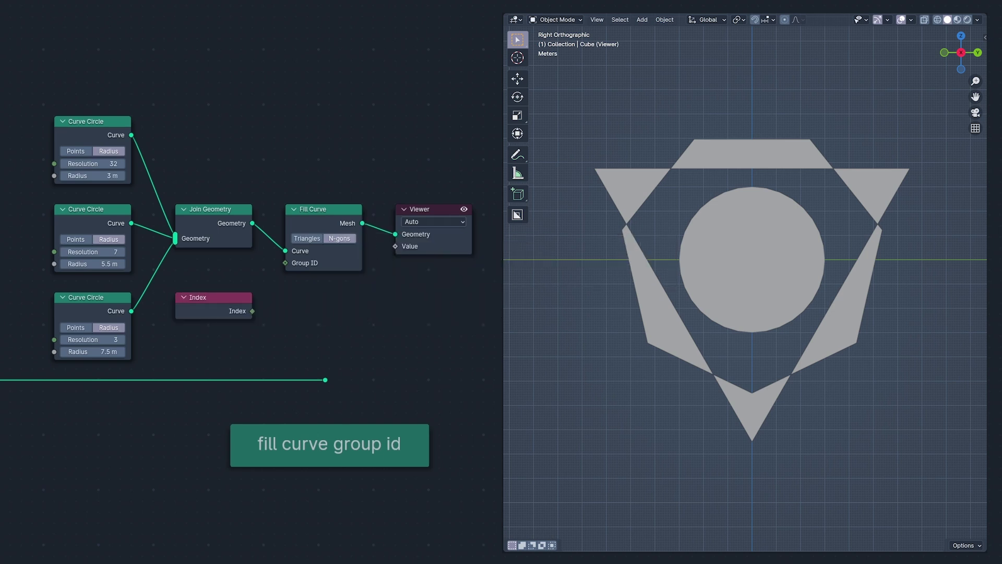
{"action": "left_click_drag", "start_coordinate": [276, 275], "coordinate": [285, 262]}
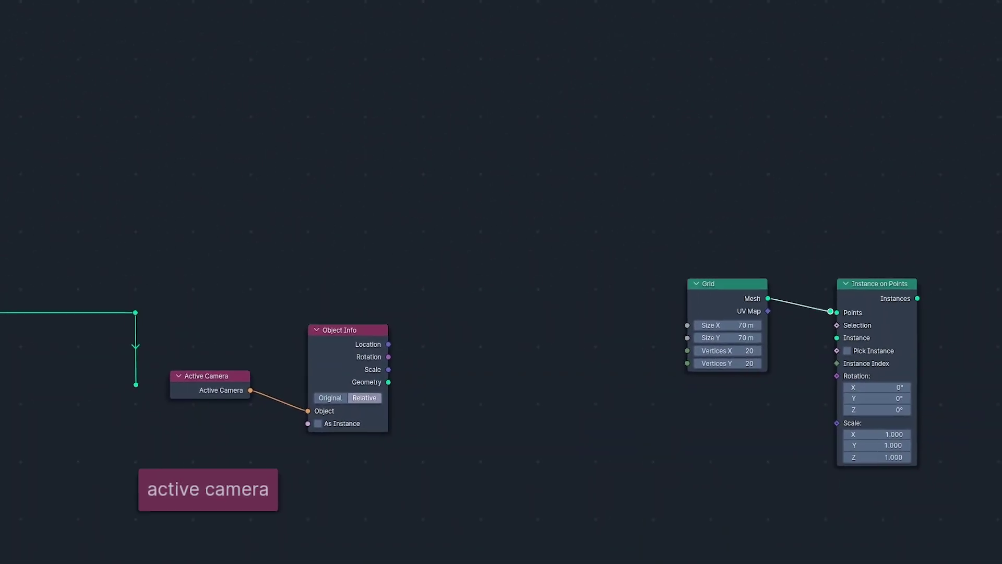
Instance the leonard's monkey collection on the grid points, separating and resetting its children
{"action": "left_click", "coordinate": [650, 440]}
{"action": "left_click", "coordinate": [621, 474]}
{"action": "left_click_drag", "start_coordinate": [664, 417], "coordinate": [672, 415]}
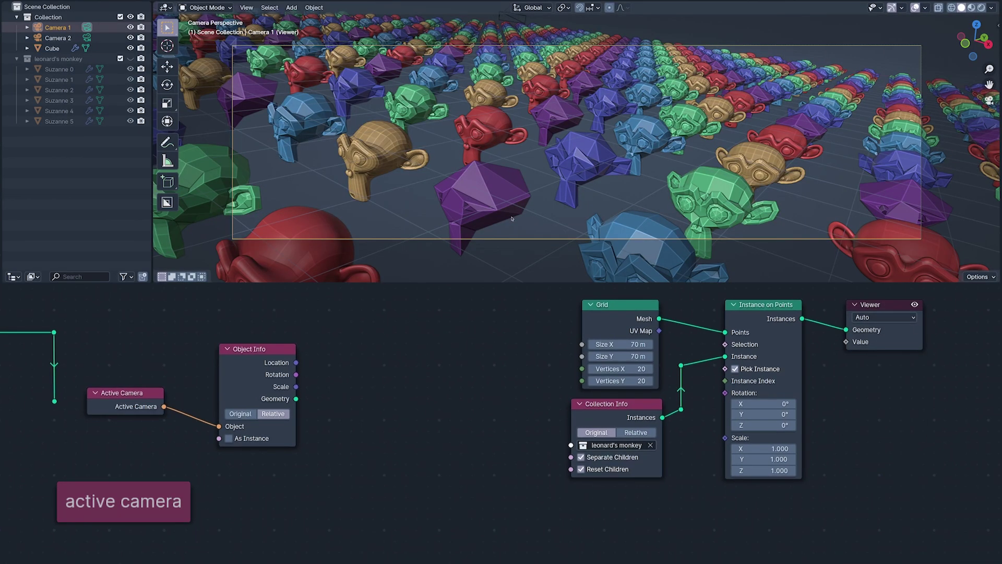
Move Camera 1 back along its local Z axis until the whole grid of monkeys fits in view
{"action": "key", "text": "g"}
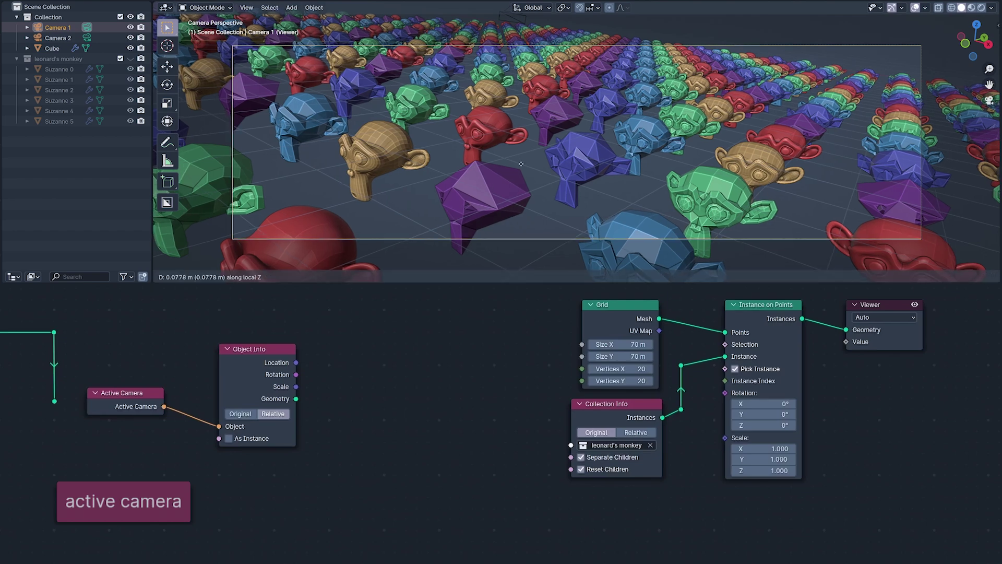
{"action": "key", "text": "Return"}
Link the active camera's Location to the Distance node and feed the distance Value into the Map Range node
{"action": "left_click_drag", "start_coordinate": [296, 362], "coordinate": [339, 399]}
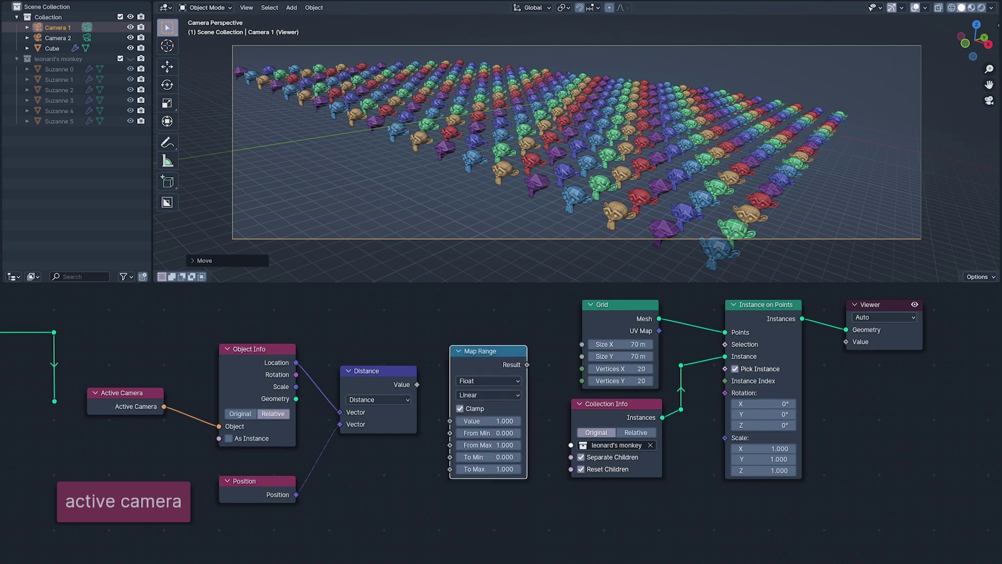
{"action": "left_click_drag", "start_coordinate": [417, 384], "coordinate": [449, 374]}
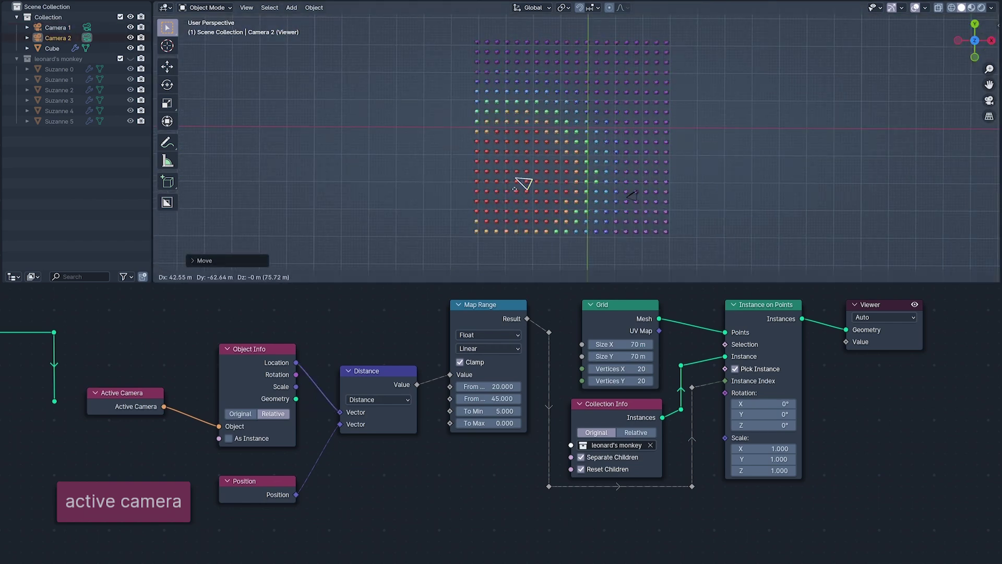
Reposition Camera 2 over the monkey grid, first from the top view and again from the camera view
{"action": "left_click", "coordinate": [631, 197]}
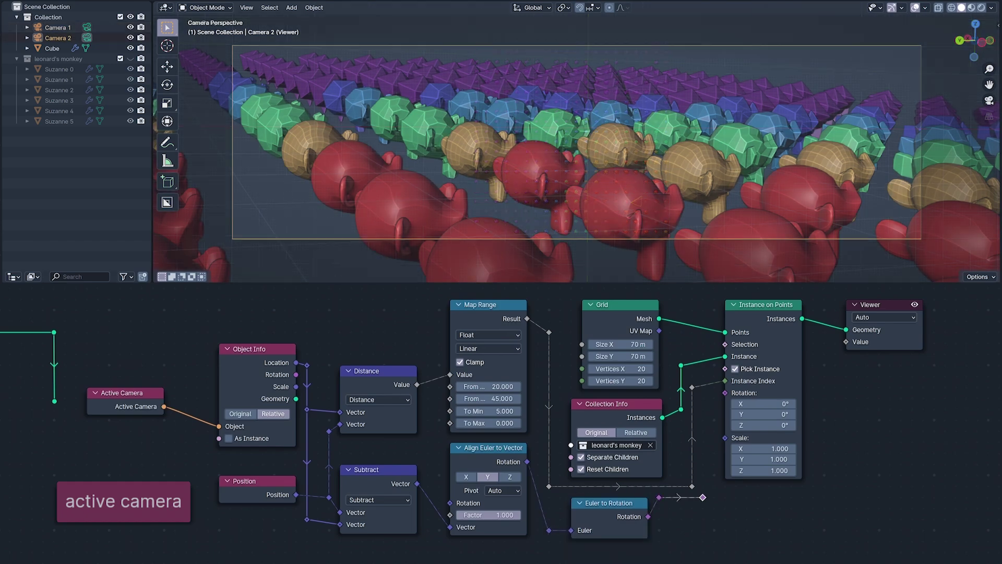
{"action": "key", "text": "g"}
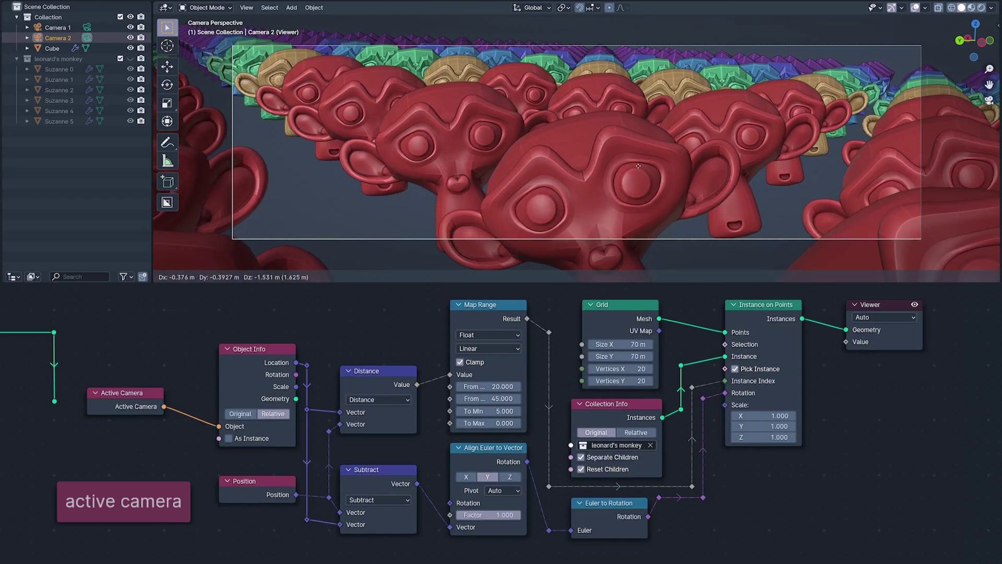
{"action": "left_click", "coordinate": [636, 168]}
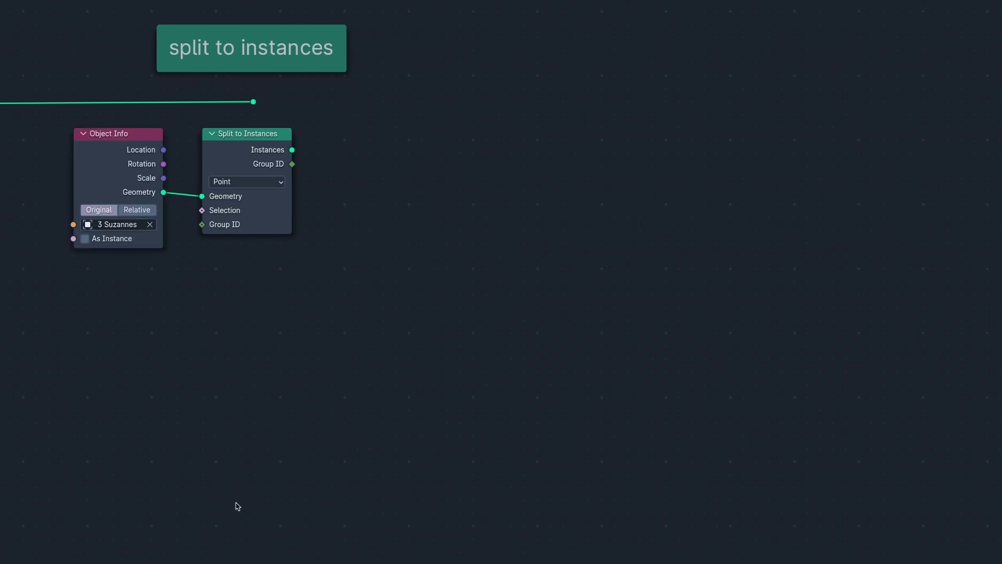
Set the Split to Instances domain to Face, preview its instances in the Viewer, and inspect its input and output geometry
{"action": "left_click", "coordinate": [245, 181]}
{"action": "left_click", "coordinate": [246, 236]}
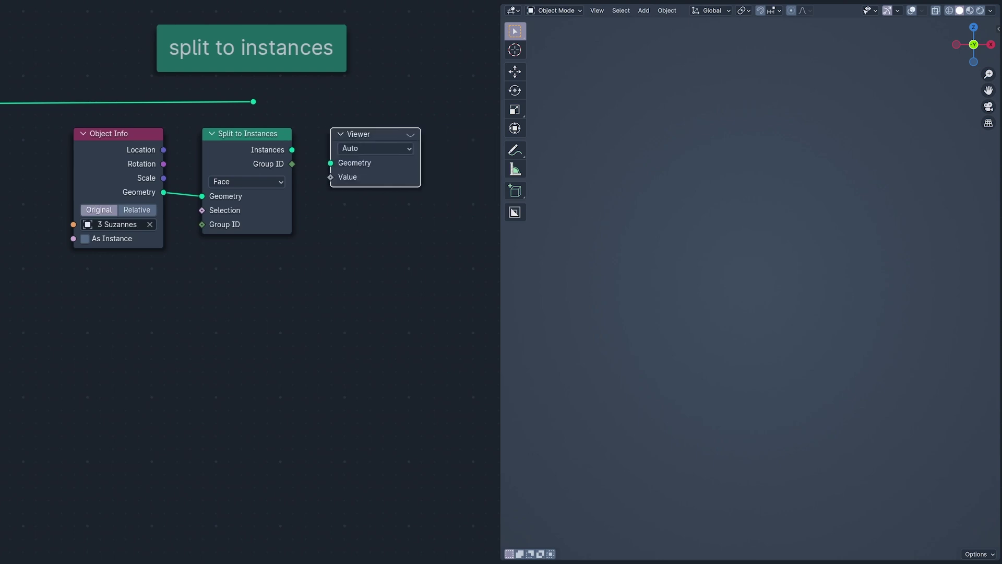
{"action": "mouse_move", "coordinate": [203, 197]}
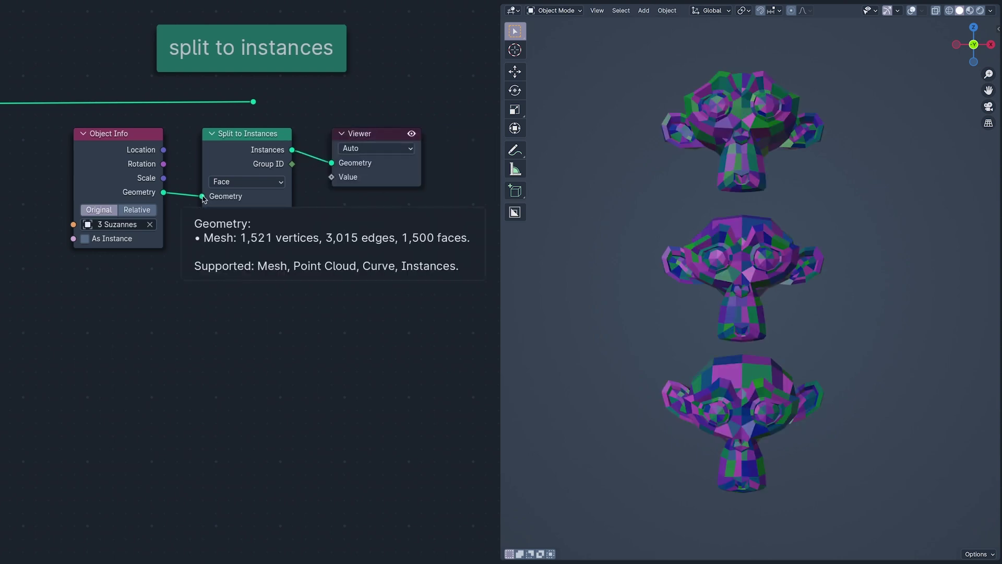
{"action": "mouse_move", "coordinate": [293, 152]}
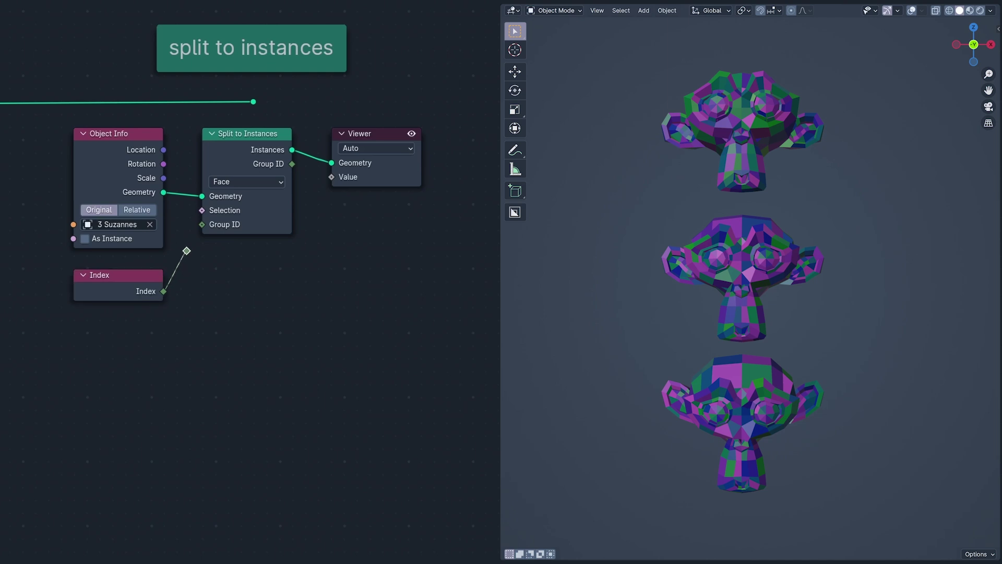
Link Index to the Group ID of Split to Instances, and connect the Subdivision Surface mesh to the Viewer's Geometry
{"action": "left_click_drag", "start_coordinate": [186, 251], "coordinate": [202, 225]}
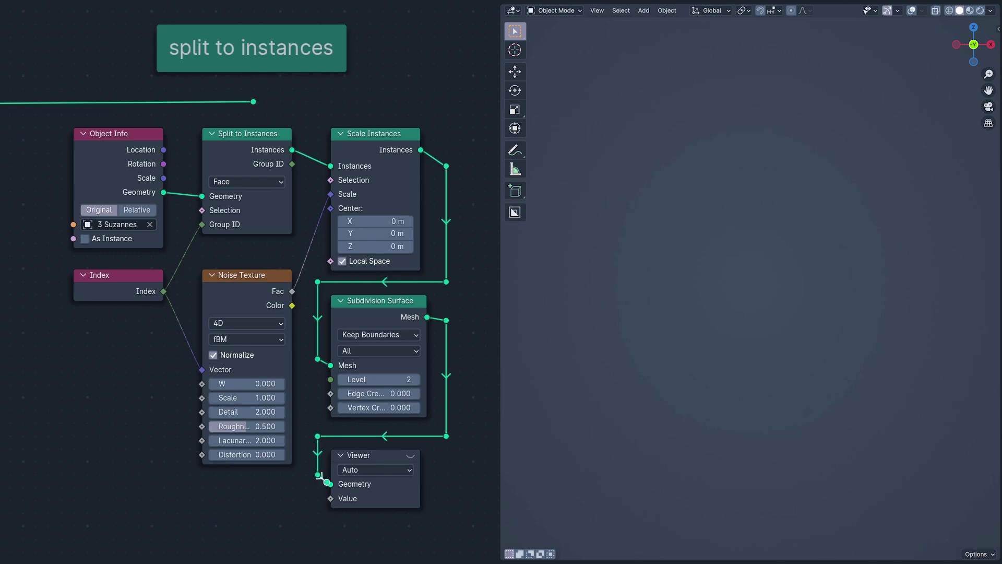
{"action": "left_click_drag", "start_coordinate": [321, 476], "coordinate": [324, 480]}
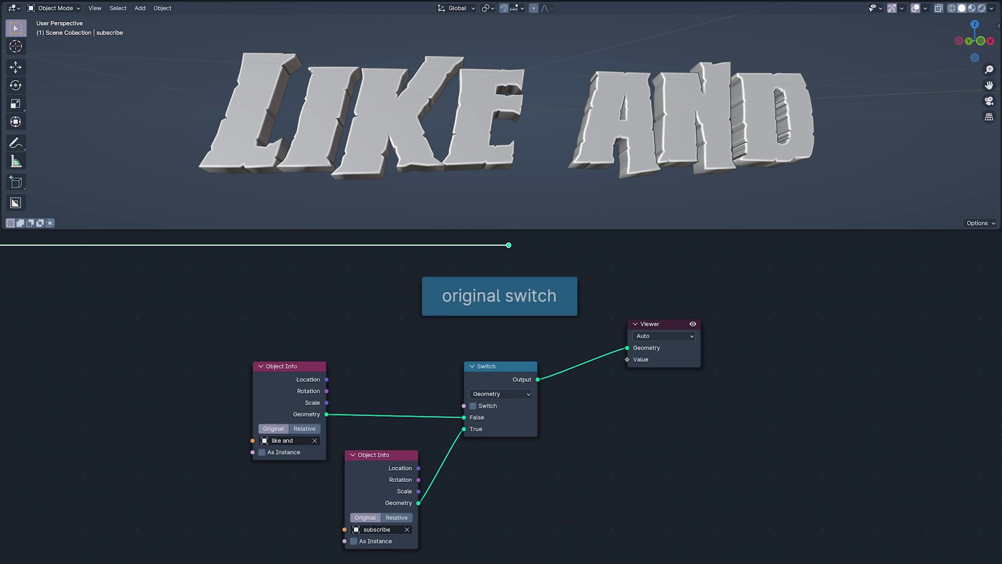
Toggle the Switch node's condition on and off repeatedly to compare the "like and" and "subscribe" objects
{"action": "left_click", "coordinate": [473, 406]}
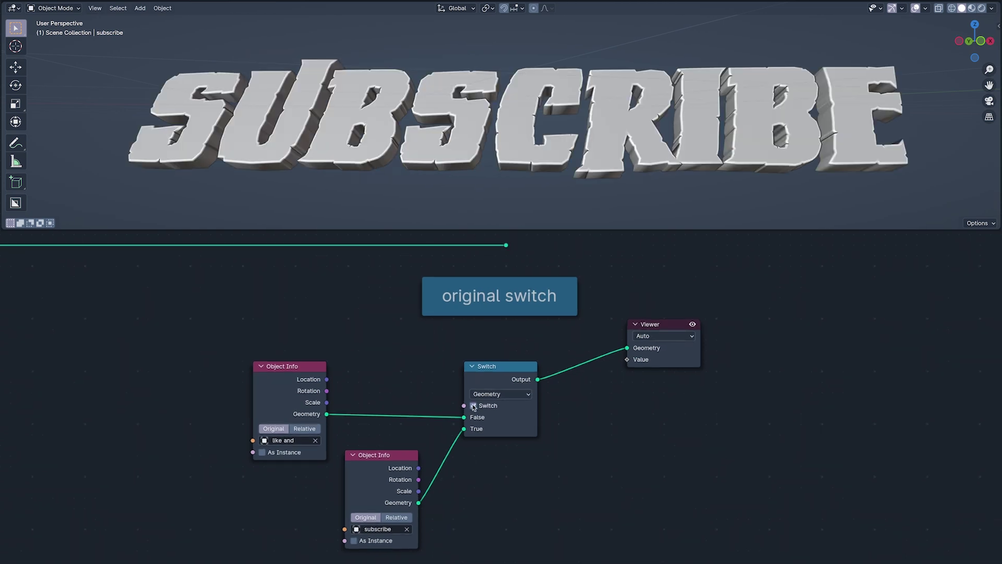
{"action": "left_click", "coordinate": [474, 407]}
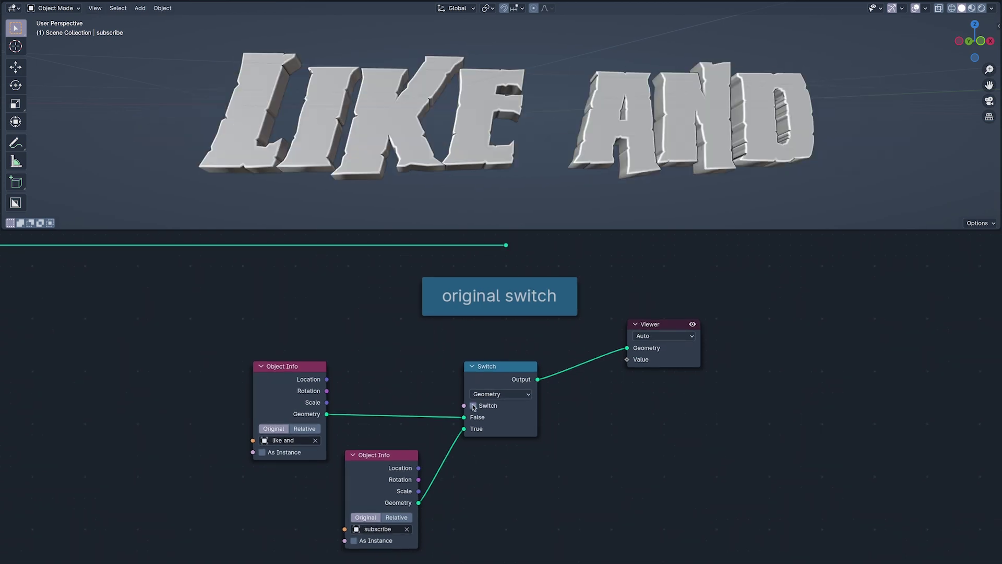
{"action": "left_click", "coordinate": [474, 407]}
{"action": "left_click", "coordinate": [474, 406]}
{"action": "left_click", "coordinate": [473, 406]}
{"action": "left_click", "coordinate": [473, 406]}
{"action": "left_click", "coordinate": [473, 406]}
{"action": "left_click", "coordinate": [474, 406]}
{"action": "left_click", "coordinate": [473, 406]}
{"action": "left_click", "coordinate": [473, 406]}
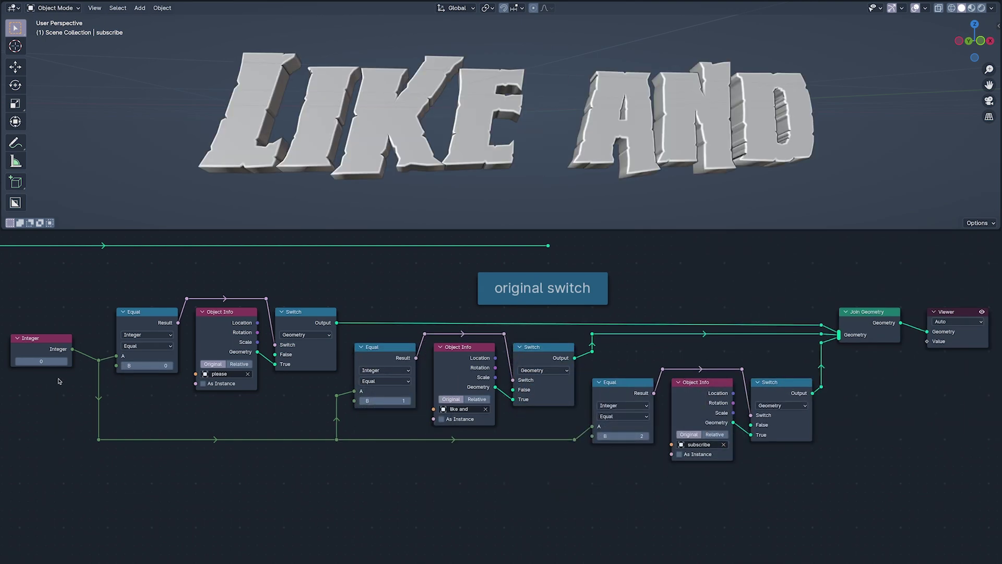
Step the Integer node's value up and down between 0 and 2 to cycle through the "please", "like and" and "subscribe" objects
{"action": "left_click", "coordinate": [65, 362]}
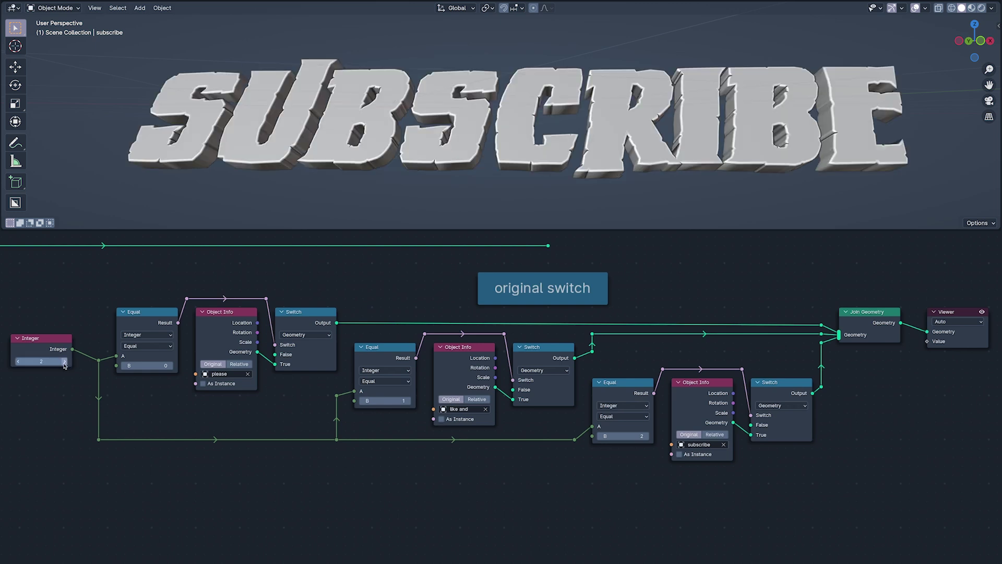
{"action": "left_click", "coordinate": [17, 362]}
{"action": "left_click", "coordinate": [18, 361]}
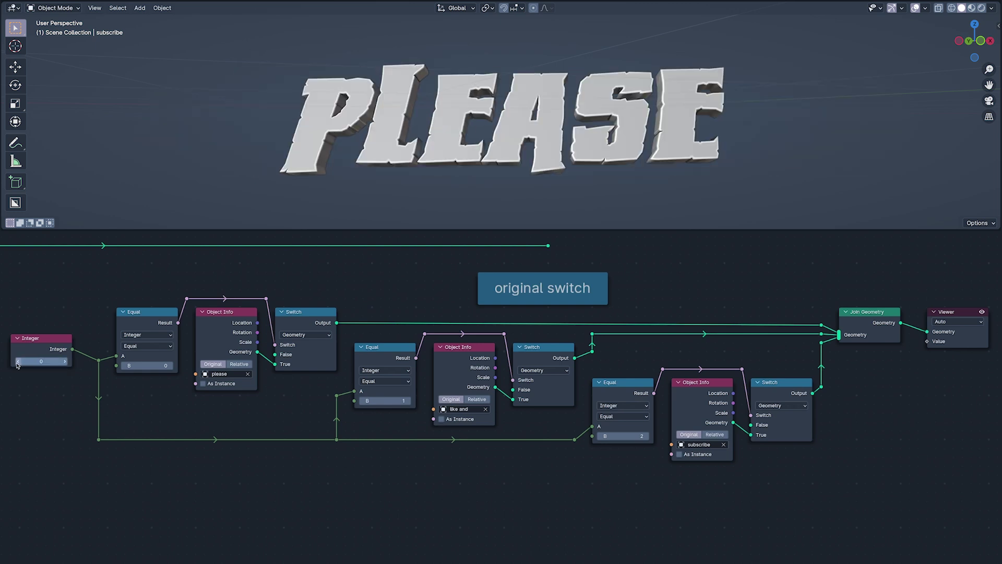
{"action": "left_click", "coordinate": [65, 362]}
{"action": "left_click", "coordinate": [65, 361]}
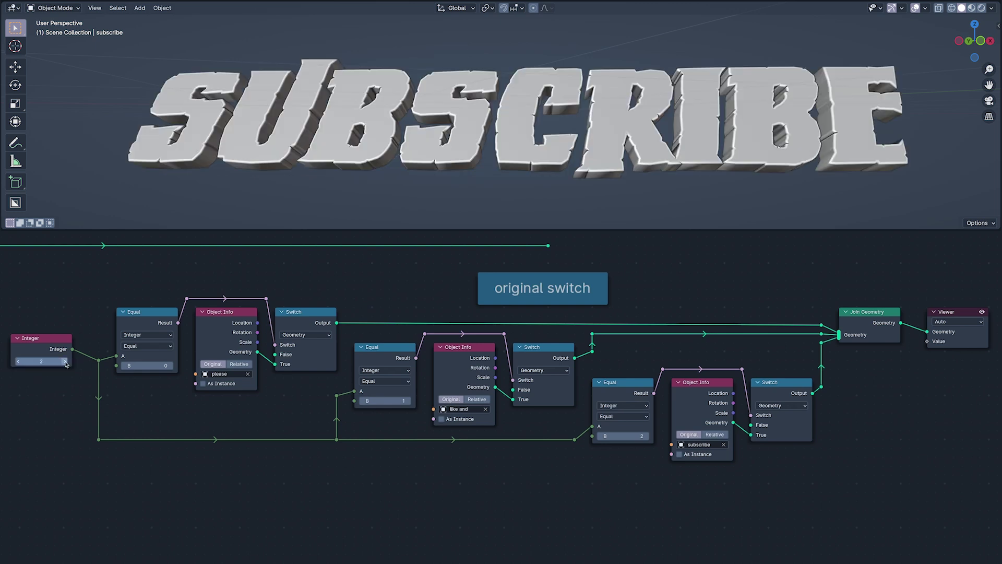
{"action": "left_click", "coordinate": [18, 362]}
{"action": "left_click", "coordinate": [18, 362]}
{"action": "left_click", "coordinate": [64, 361]}
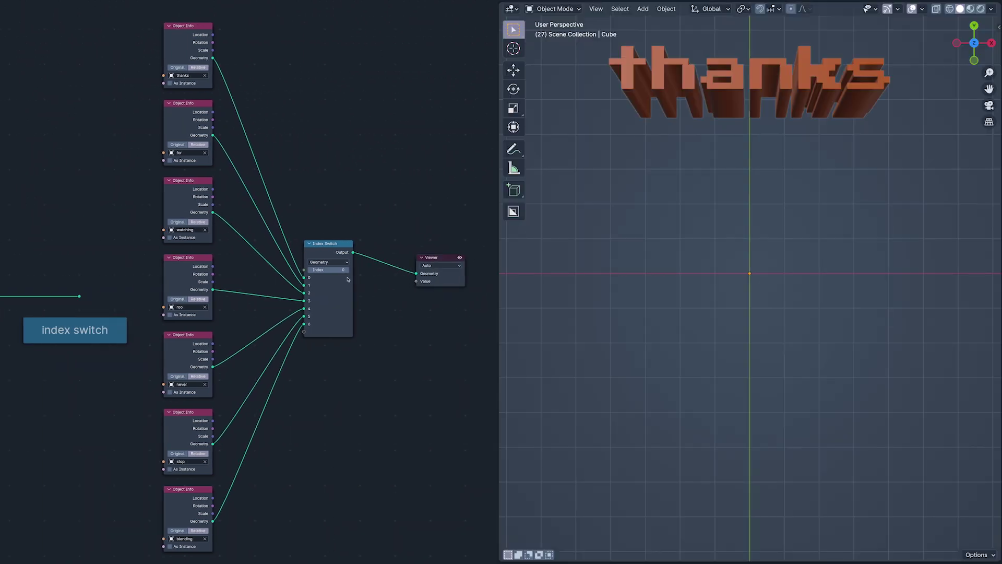
Step the Index Switch's index upward from 0 to preview each connected word object in turn
{"action": "left_click", "coordinate": [347, 270]}
{"action": "left_click", "coordinate": [347, 269]}
{"action": "left_click", "coordinate": [347, 270]}
{"action": "left_click", "coordinate": [347, 270]}
{"action": "left_click", "coordinate": [348, 270]}
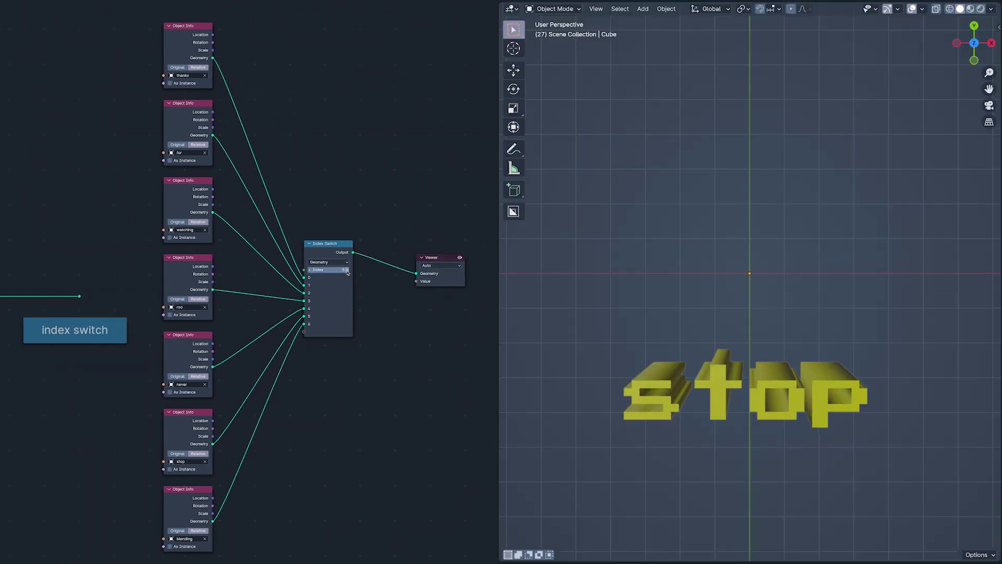
{"action": "left_click_drag", "start_coordinate": [348, 270], "coordinate": [349, 276]}
Step the Index Switch's index back down through the word objects, ending on the "for" object at index 1
{"action": "left_click", "coordinate": [309, 270]}
{"action": "left_click", "coordinate": [309, 270]}
{"action": "left_click", "coordinate": [309, 270]}
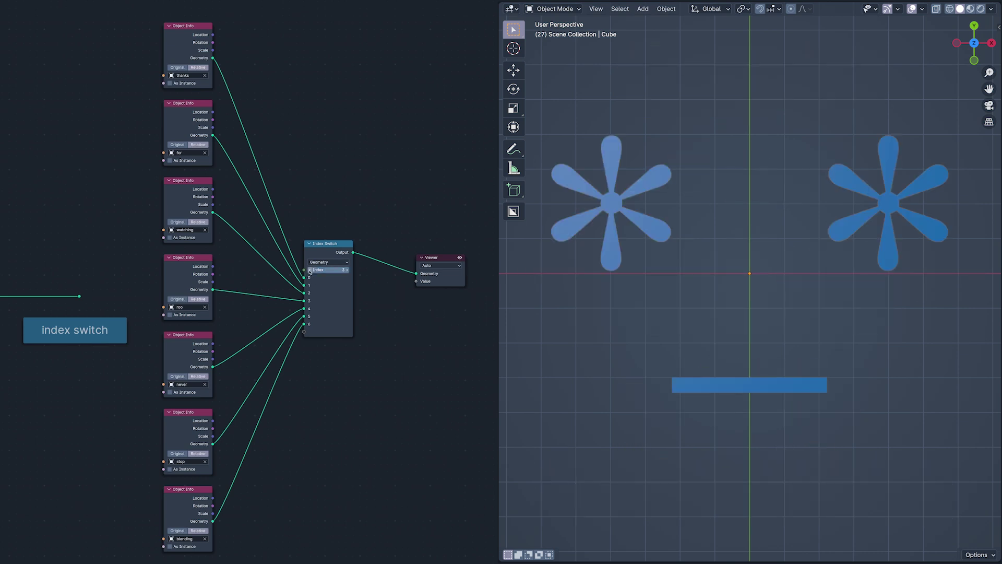
{"action": "left_click", "coordinate": [310, 270]}
{"action": "left_click", "coordinate": [310, 271]}
{"action": "left_click", "coordinate": [309, 271]}
{"action": "left_click_drag", "start_coordinate": [312, 271], "coordinate": [334, 271]}
{"action": "left_click", "coordinate": [310, 271]}
{"action": "left_click", "coordinate": [309, 271]}
{"action": "left_click", "coordinate": [310, 270]}
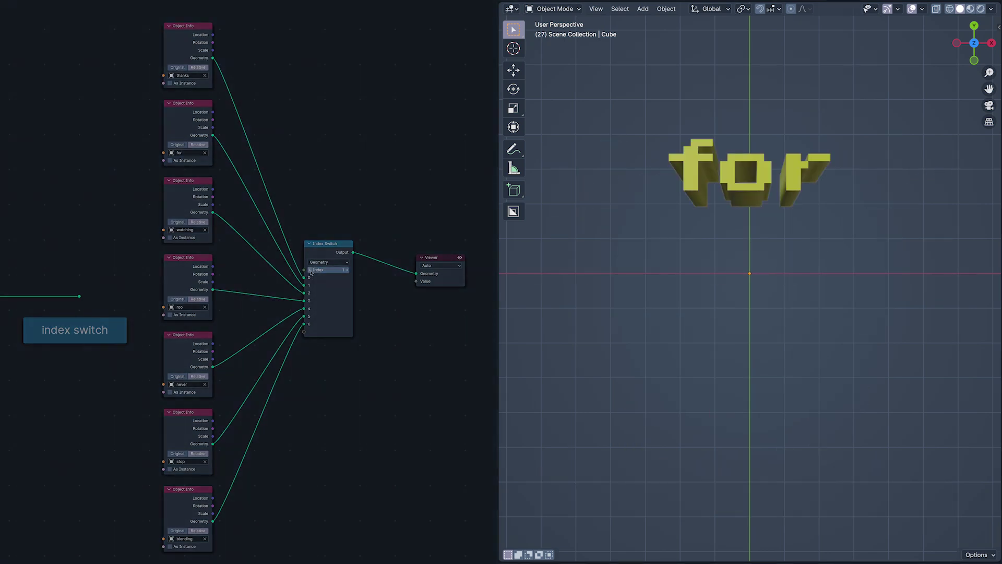